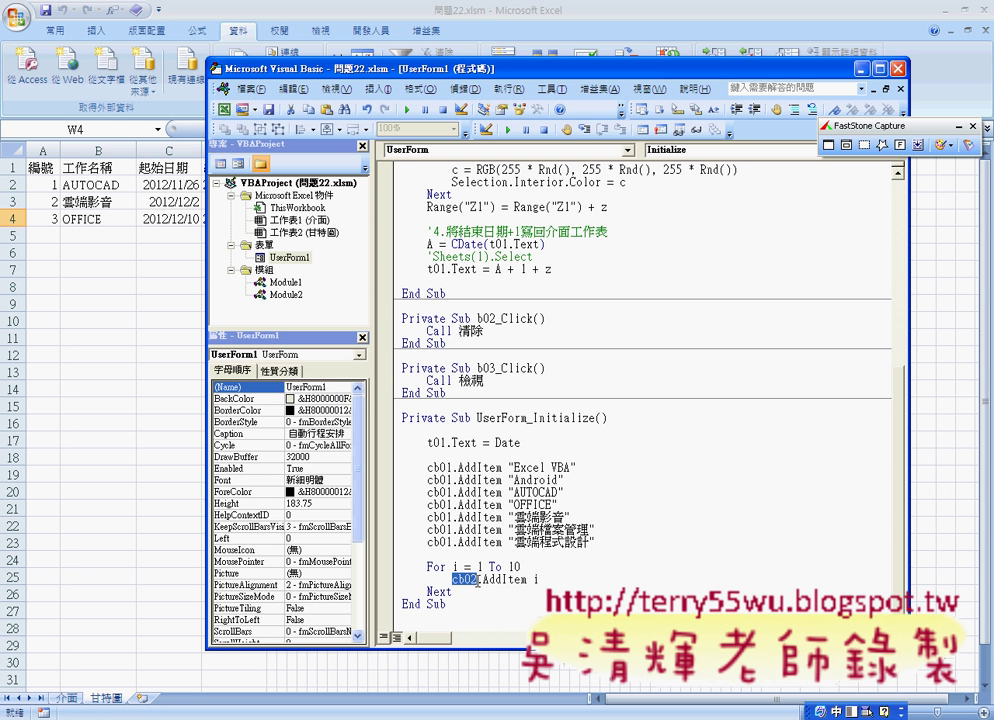
- Highlight the cb02 AddItem i line, its For i = 1 To 10 loop, and the initialization block
left_click(487, 580)
double_click(487, 580)
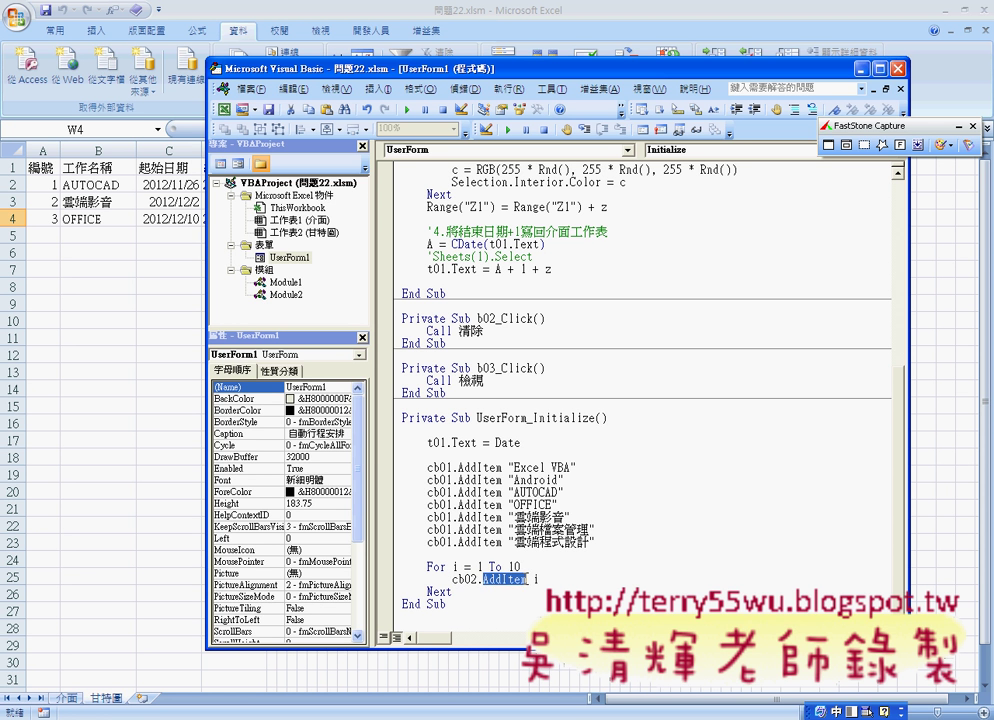
double_click(538, 579)
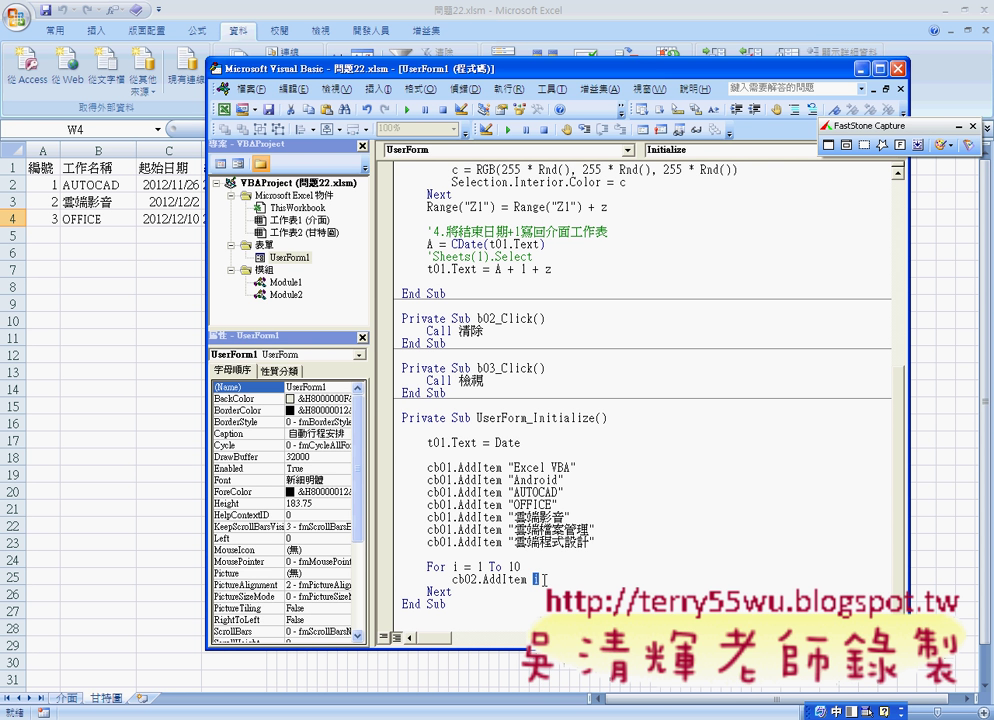
left_click(544, 580)
mouse_move(428, 567)
left_mouse_down()
mouse_move(522, 567)
mouse_move(521, 590)
left_mouse_up()
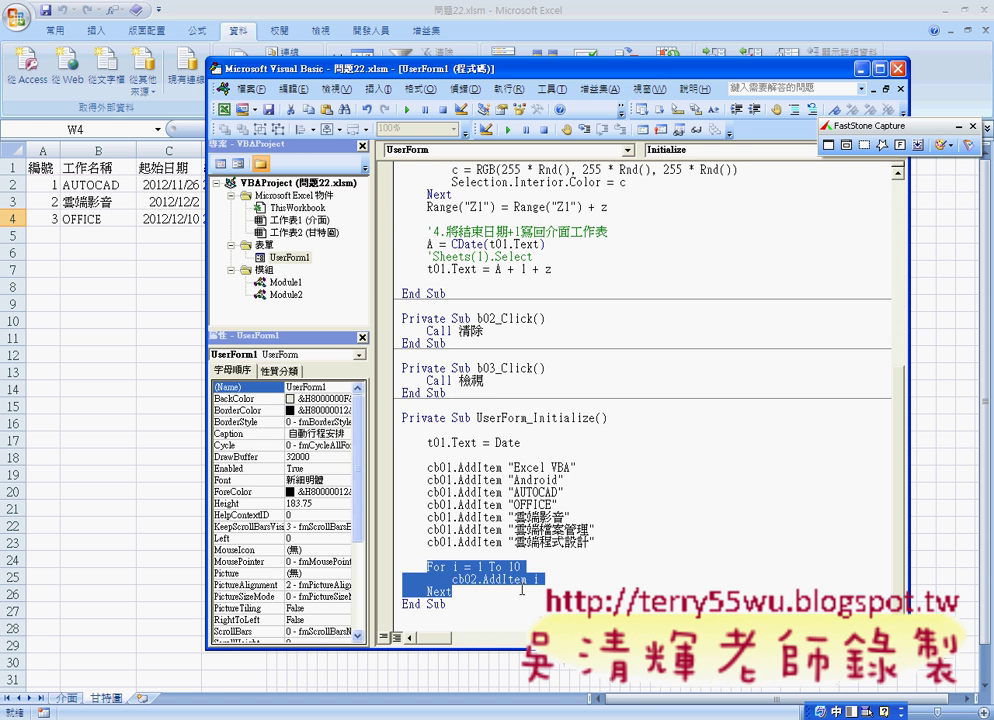
left_click(521, 590)
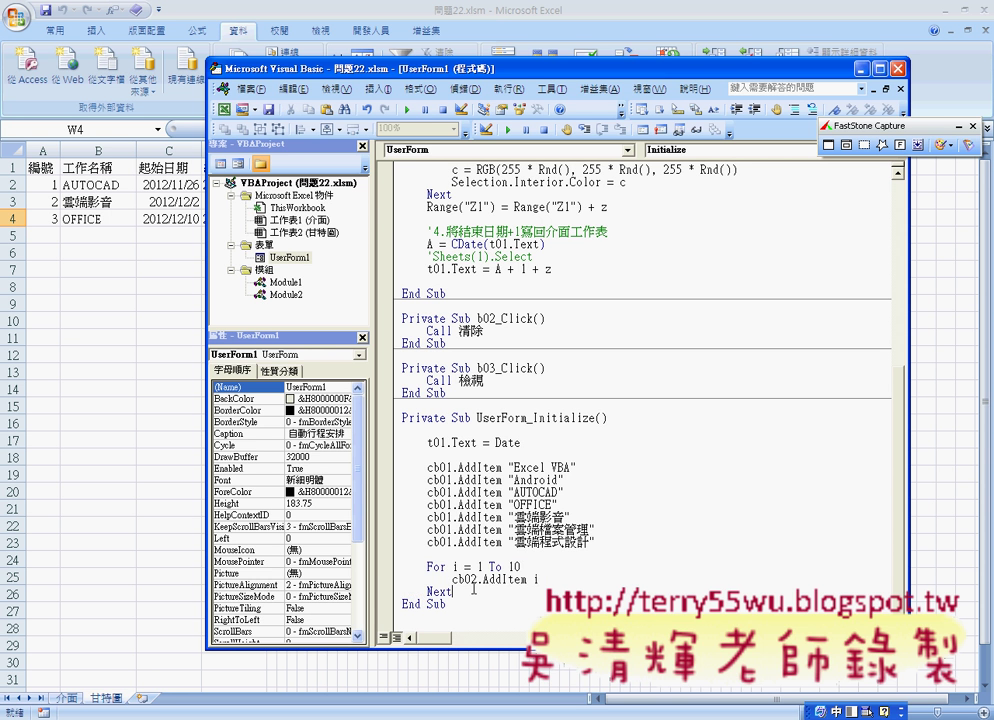
mouse_move(521, 590)
left_mouse_down()
mouse_move(420, 492)
mouse_move(405, 442)
left_mouse_up()
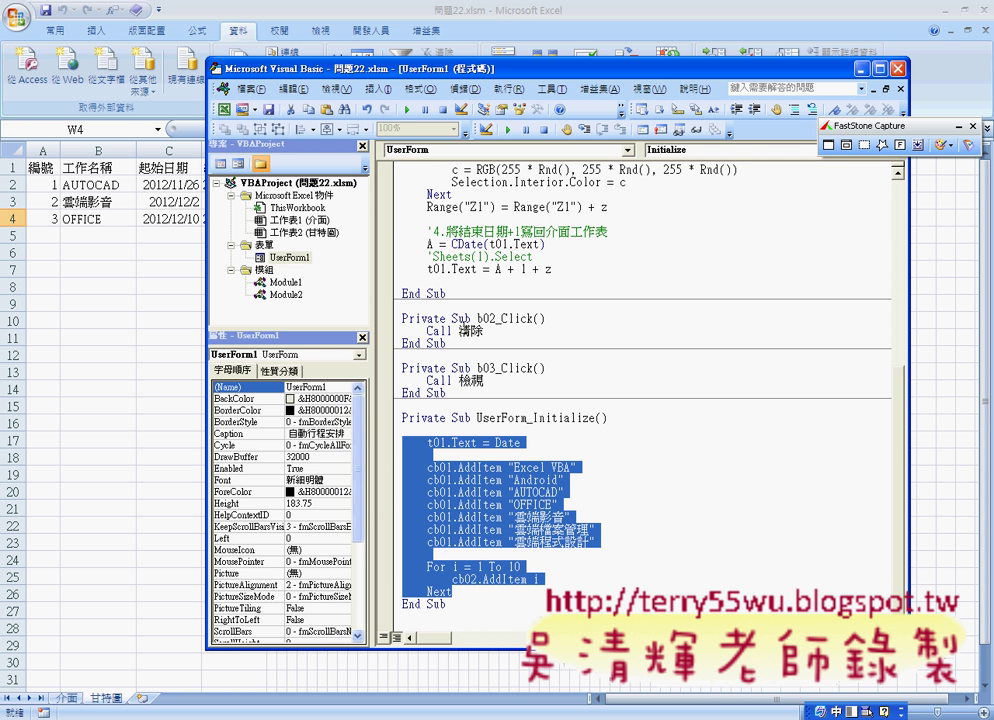
- Show Module1's Sub 輸入 and select its body reading C3, C4, C5 into x, y, z
double_click(285, 282)
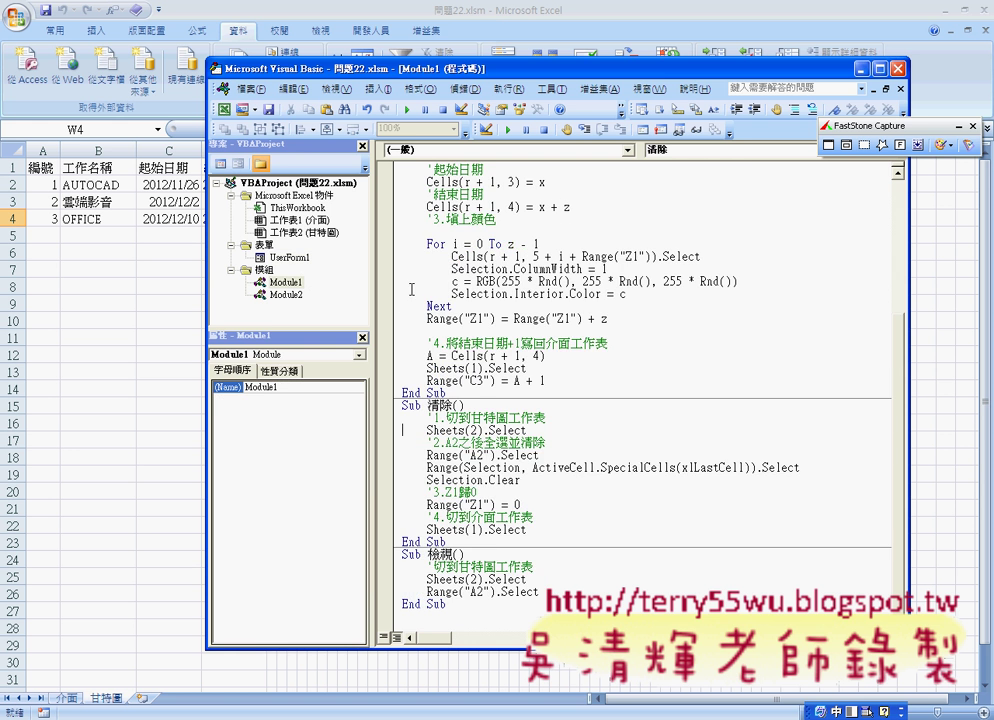
scroll(556, 290, "up", 5)
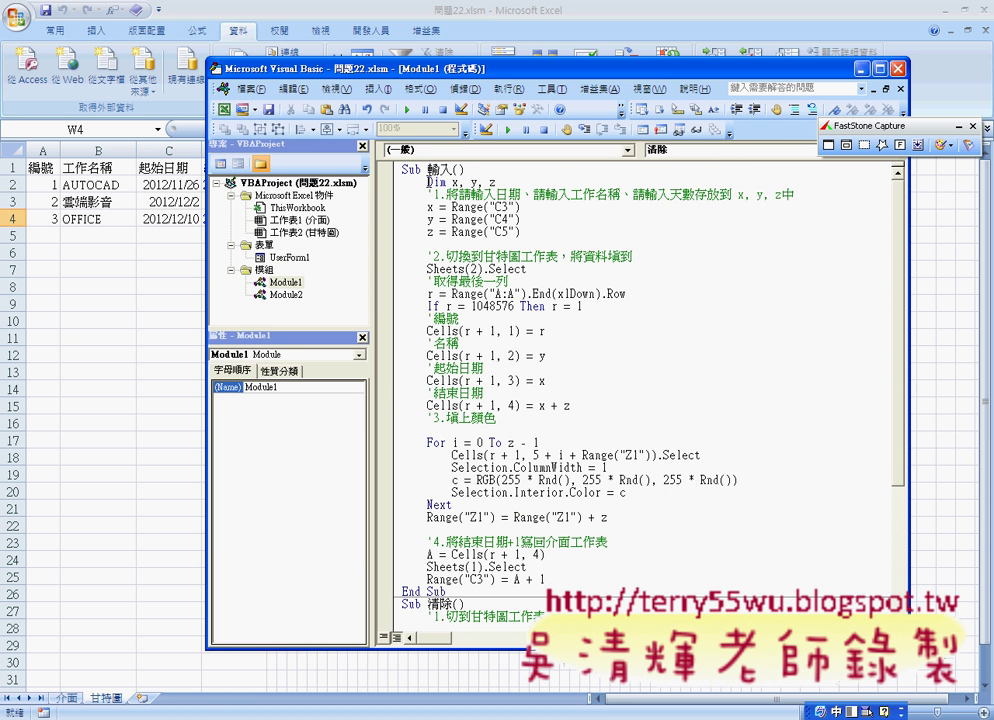
left_click_drag(401, 182, 563, 581)
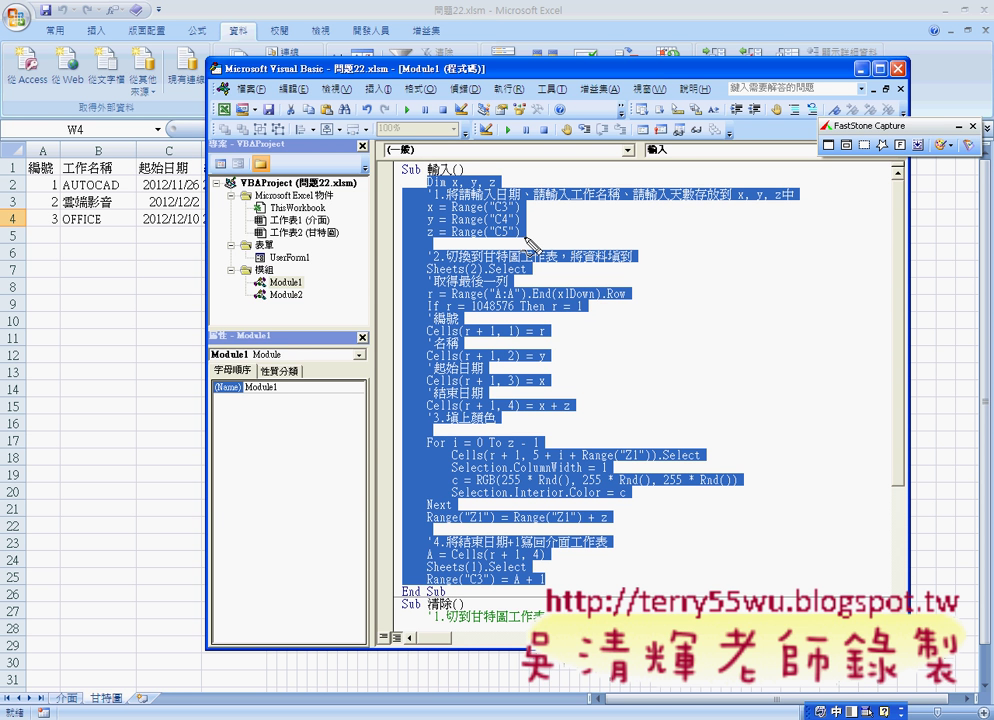
mouse_move(505, 192)
left_mouse_down()
mouse_move(532, 225)
mouse_move(484, 196)
left_mouse_up()
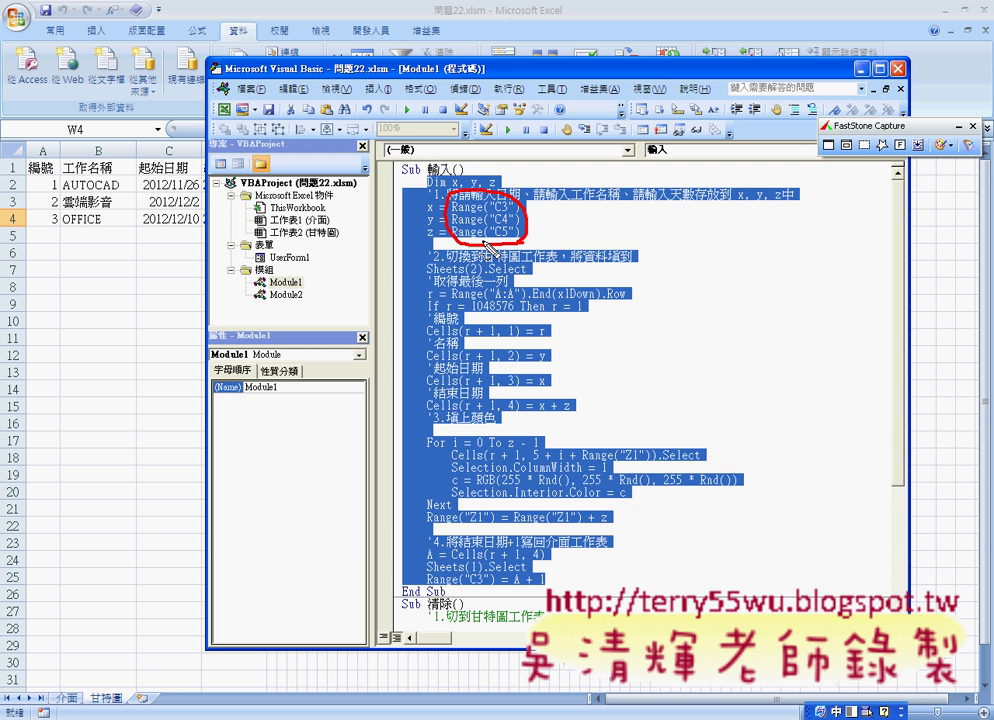
key("Escape")
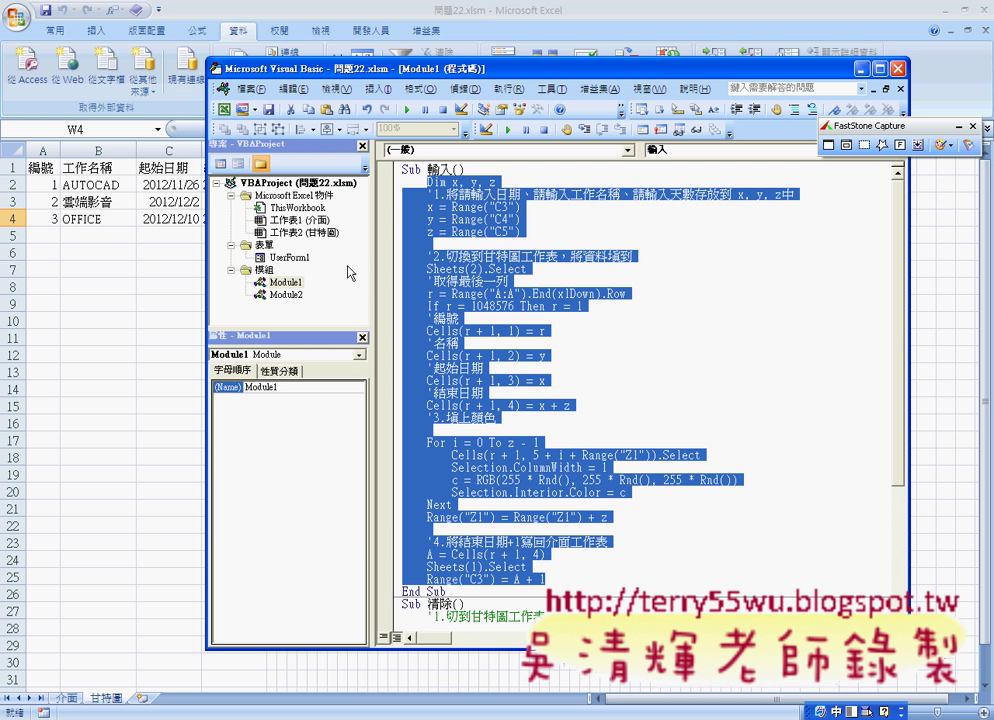
- Open the UserForm1 designer and select the t01 date box, cb01 job combo and cb02 days combo in turn
double_click(297, 262)
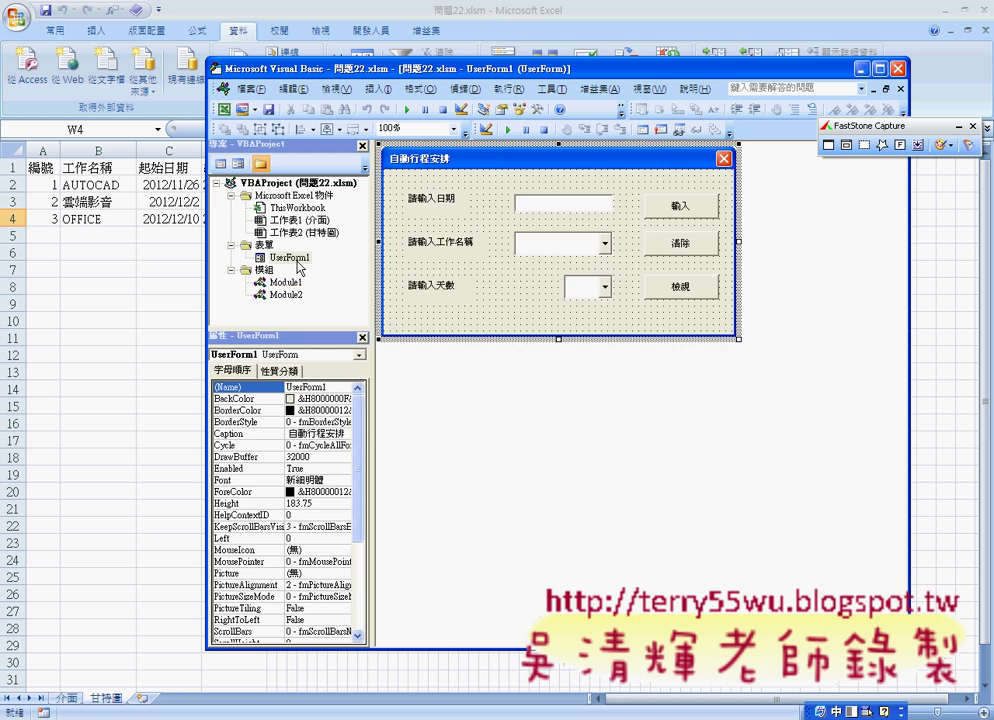
left_click(555, 206)
left_click(557, 250)
left_click(581, 284)
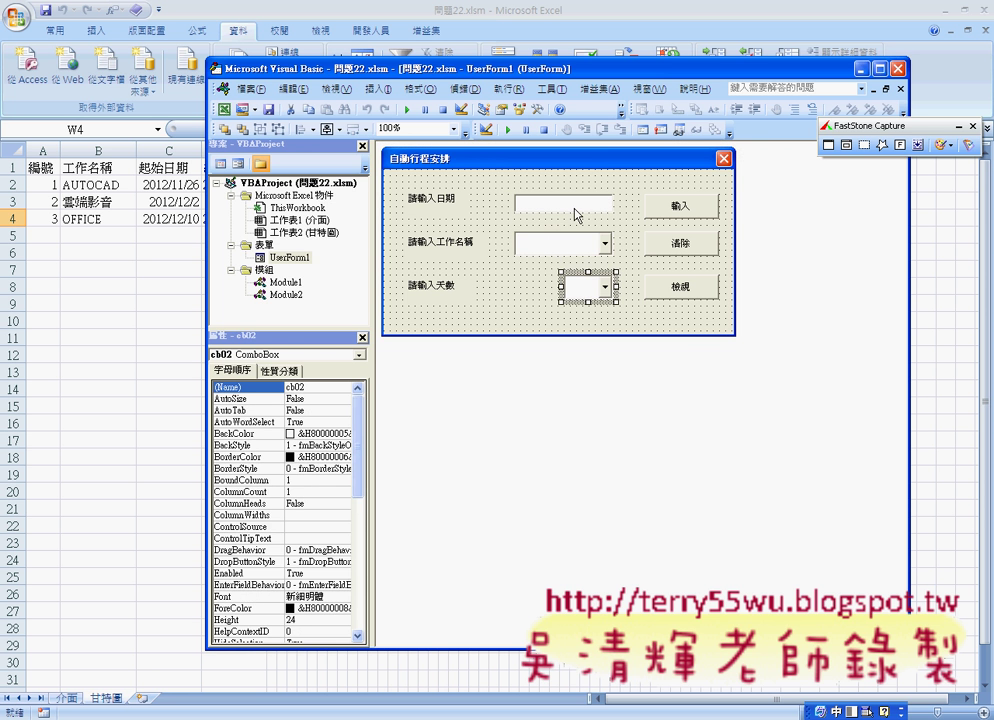
left_click(572, 208)
left_click(576, 244)
left_click(577, 283)
left_click(573, 208)
left_click(570, 244)
left_click(577, 290)
- Bring up the 輸入 button's b01_Click code assigning t01, cb01, cb02 to x, y, z
left_click(666, 205)
double_click(666, 205)
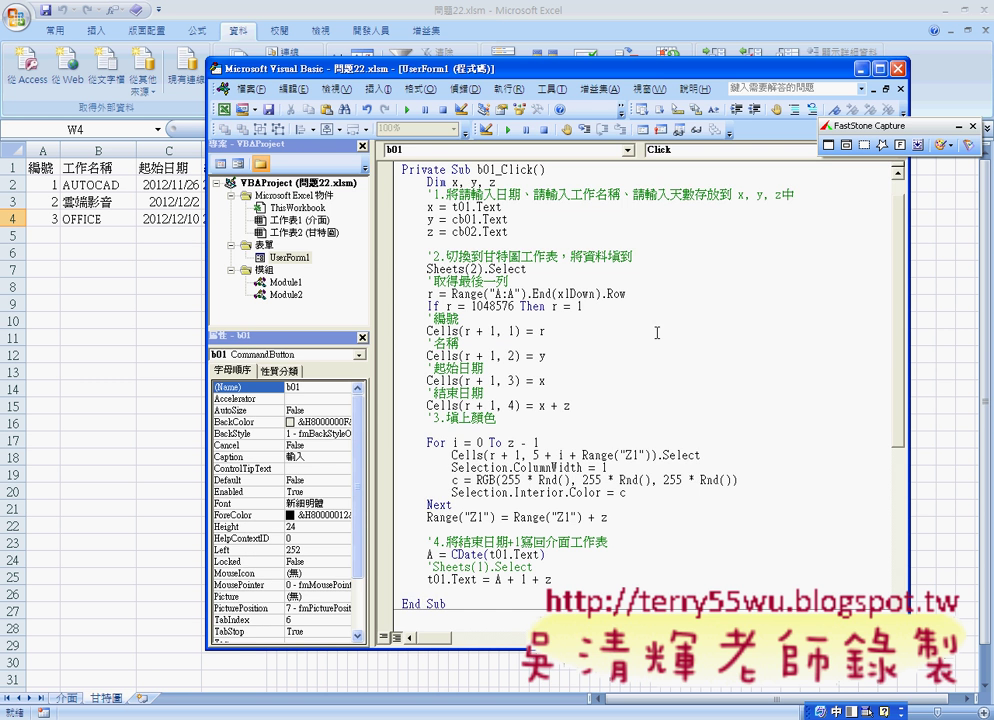
scroll(657, 332, "down", 1)
scroll(657, 332, "down", 1)
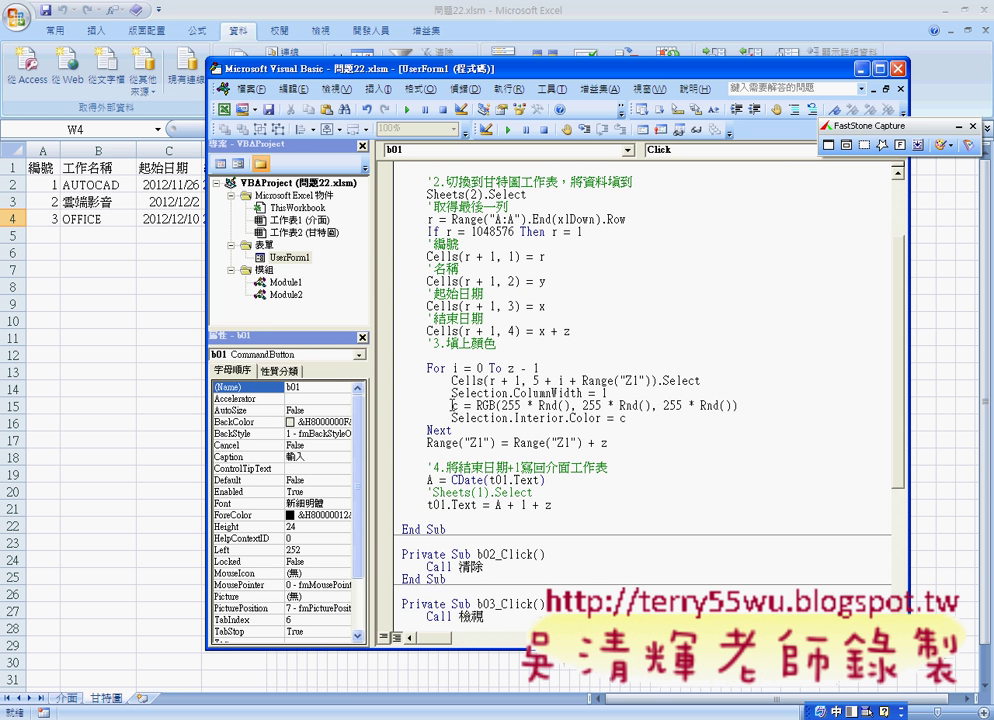
left_click_drag(452, 405, 740, 405)
scroll(690, 410, "down", 1)
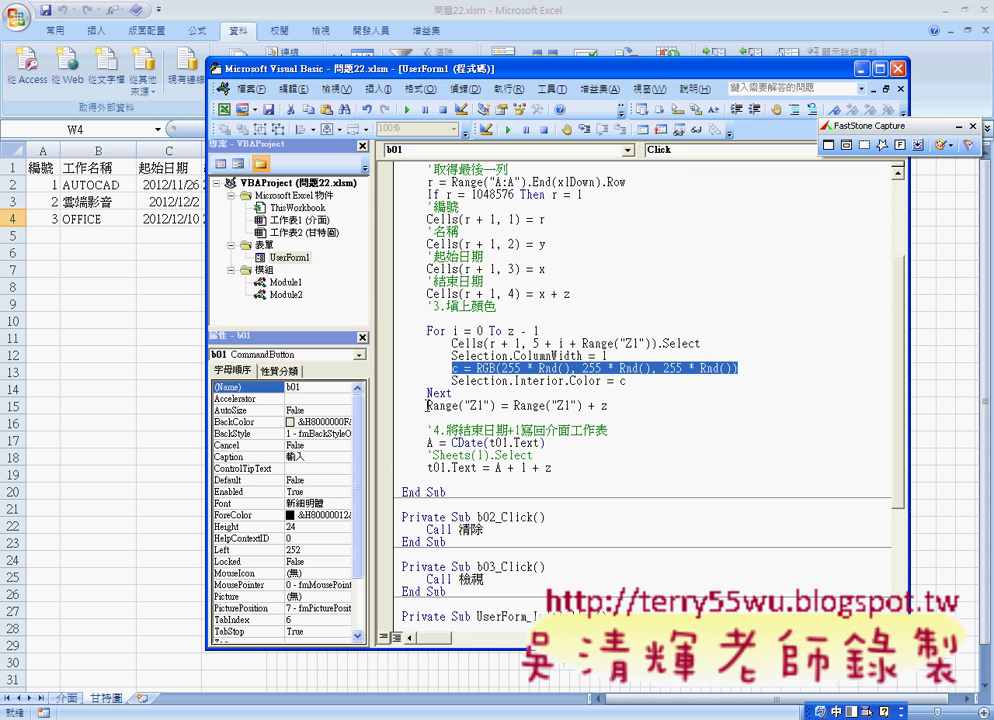
left_click_drag(427, 405, 494, 405)
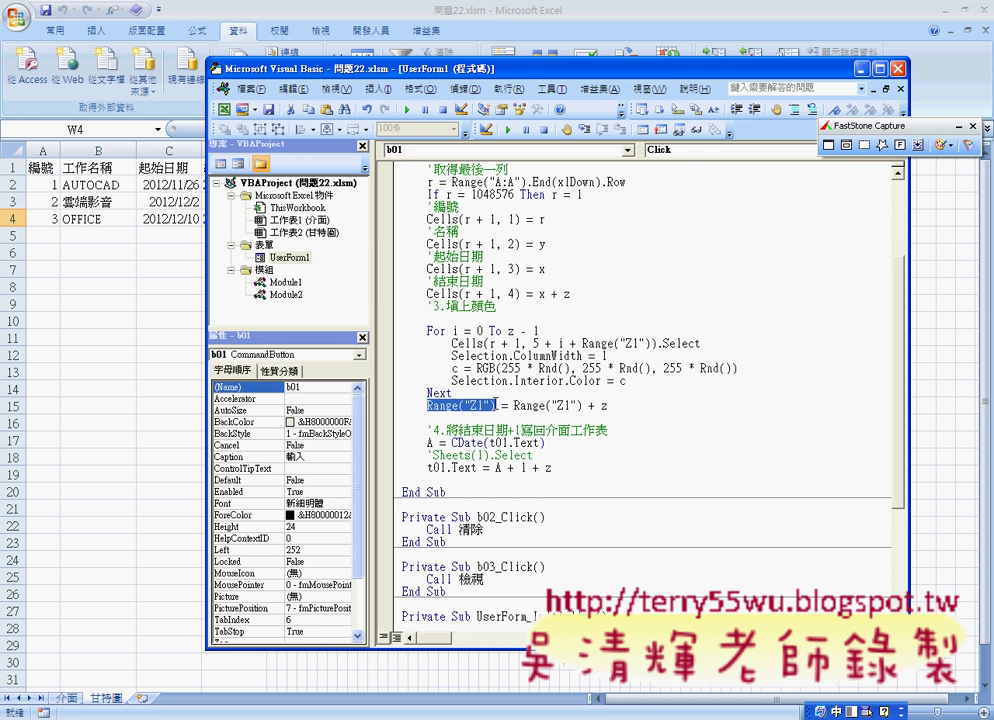
scroll(495, 405, "down", 1)
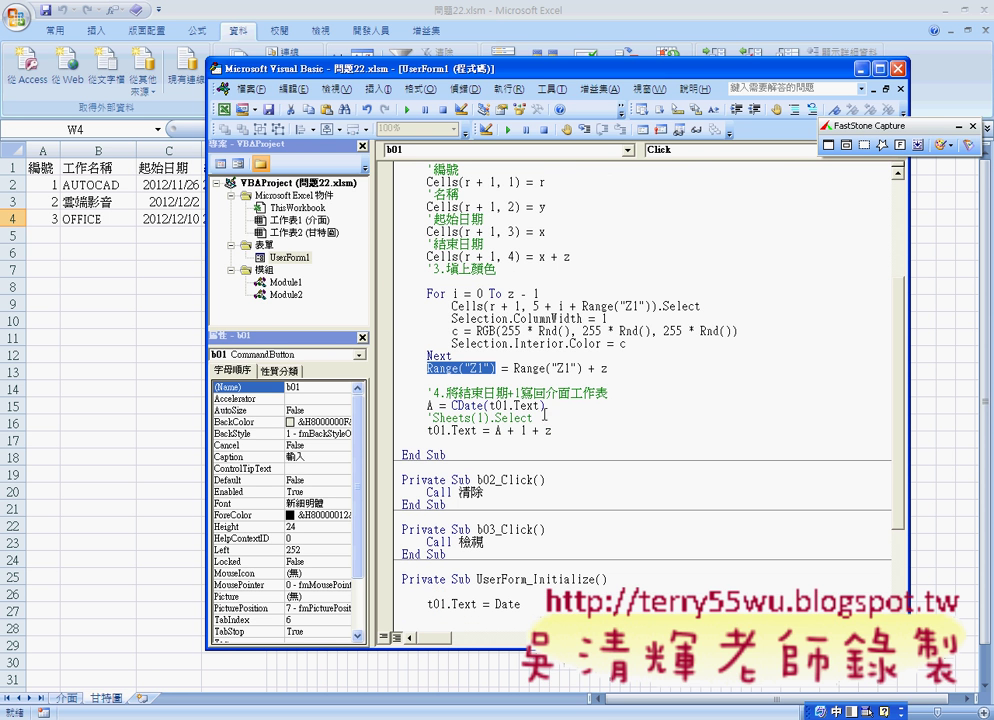
mouse_move(489, 405)
left_mouse_down()
mouse_move(545, 406)
mouse_move(427, 405)
left_mouse_up()
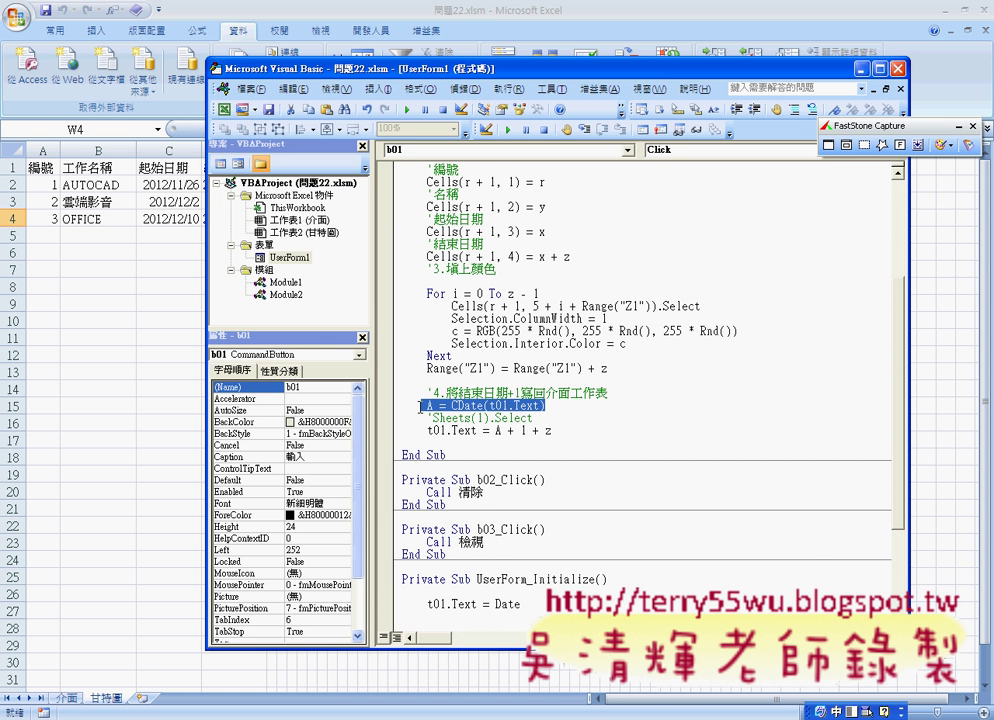
left_click(491, 405)
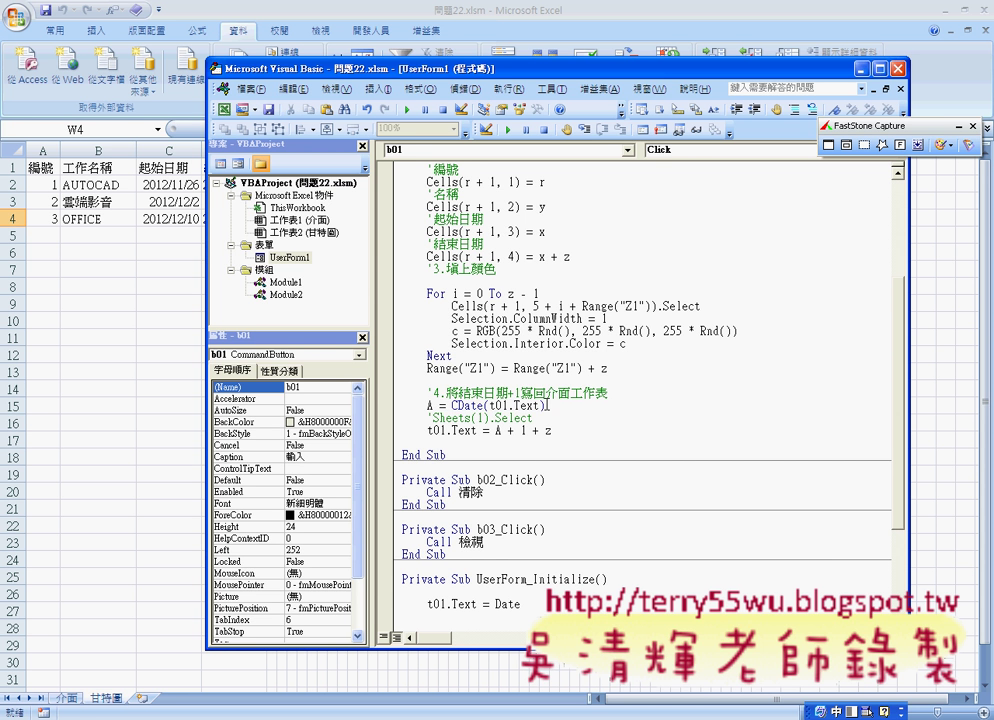
left_click_drag(490, 405, 541, 406)
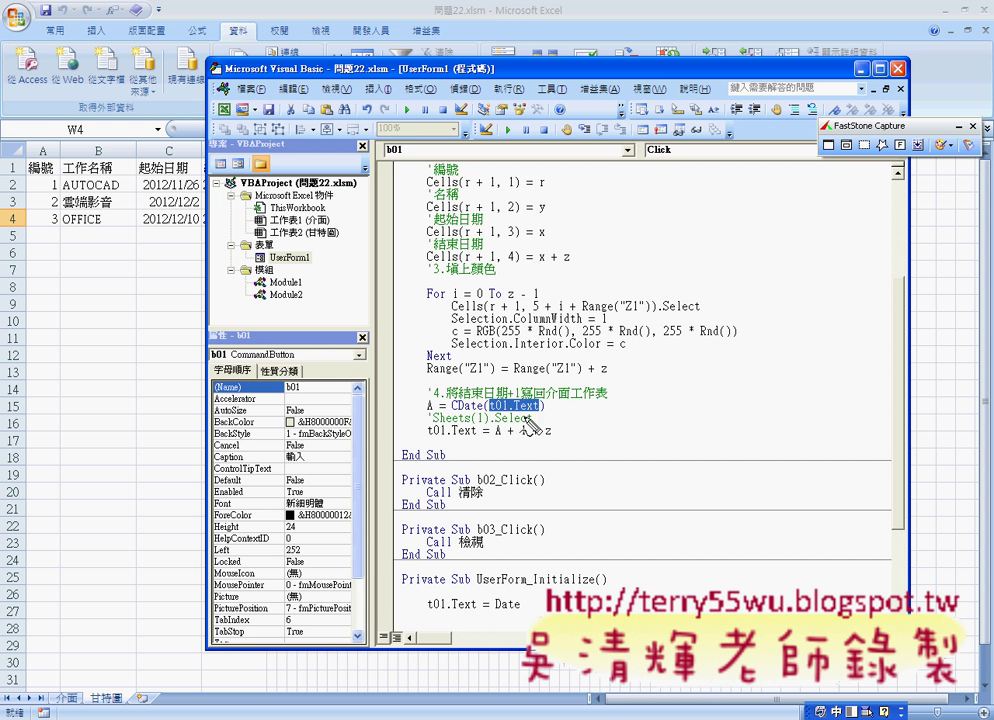
mouse_move(525, 405)
left_mouse_down()
mouse_move(496, 418)
mouse_move(470, 383)
left_mouse_up()
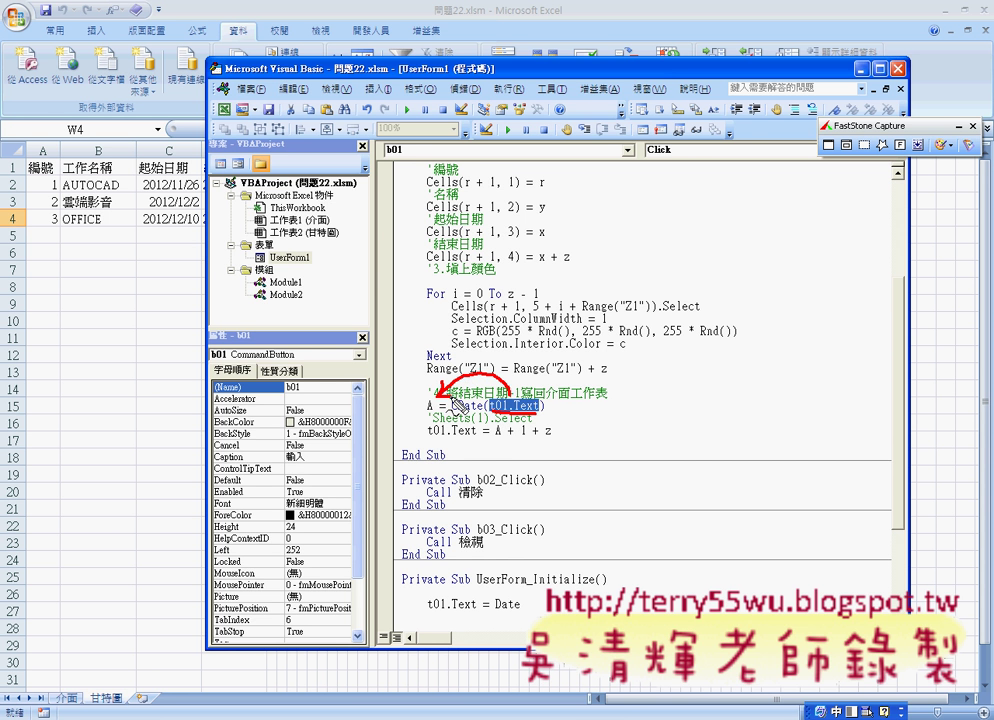
mouse_move(470, 383)
left_mouse_down()
mouse_move(432, 423)
mouse_move(494, 425)
mouse_move(482, 418)
left_mouse_up()
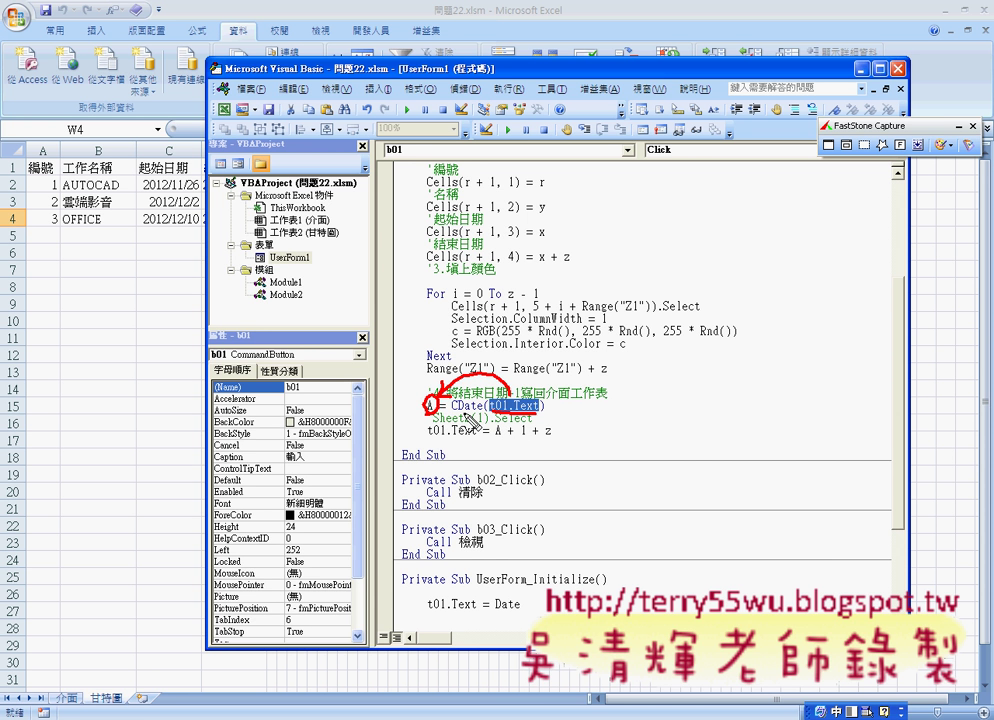
mouse_move(482, 418)
left_mouse_down()
mouse_move(183, 264)
mouse_move(505, 427)
mouse_move(488, 420)
mouse_move(510, 418)
left_mouse_up()
mouse_move(510, 418)
left_mouse_down()
mouse_move(515, 450)
mouse_move(478, 420)
mouse_move(541, 421)
mouse_move(535, 413)
mouse_move(474, 413)
left_mouse_up()
left_click_drag(474, 411, 430, 407)
left_click_drag(433, 408, 515, 430)
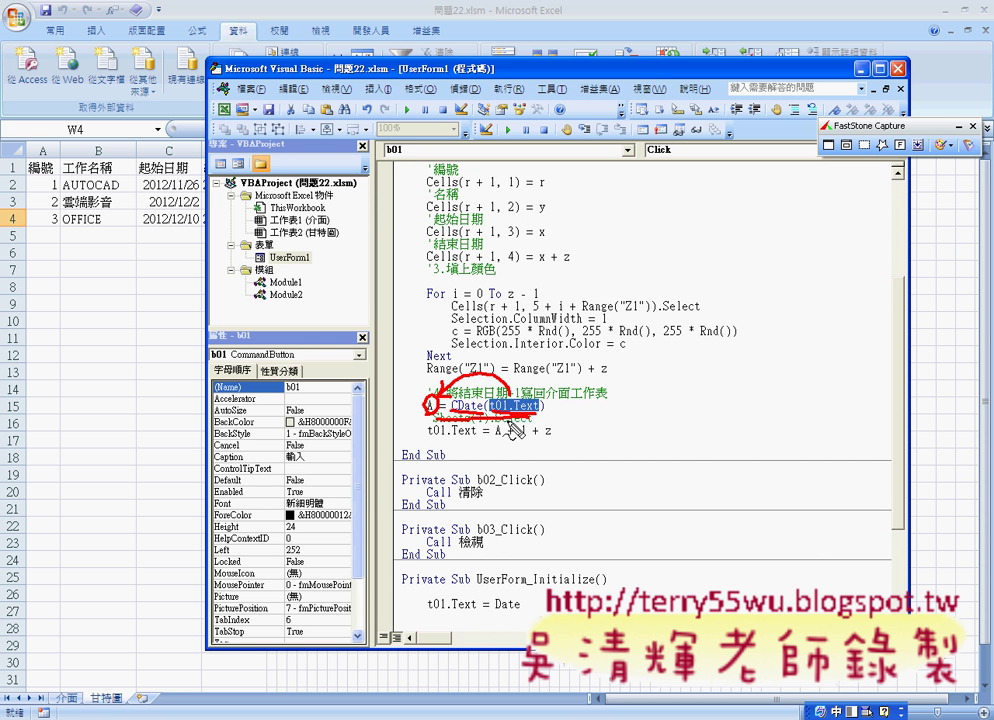
double_click(514, 418)
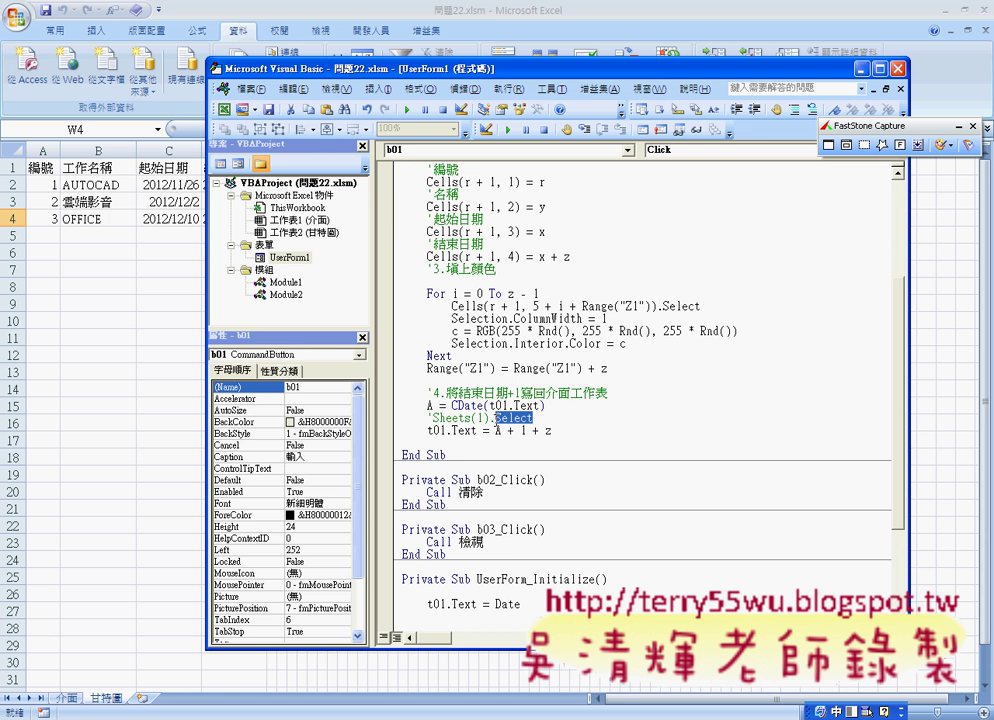
left_click_drag(532, 418, 435, 425)
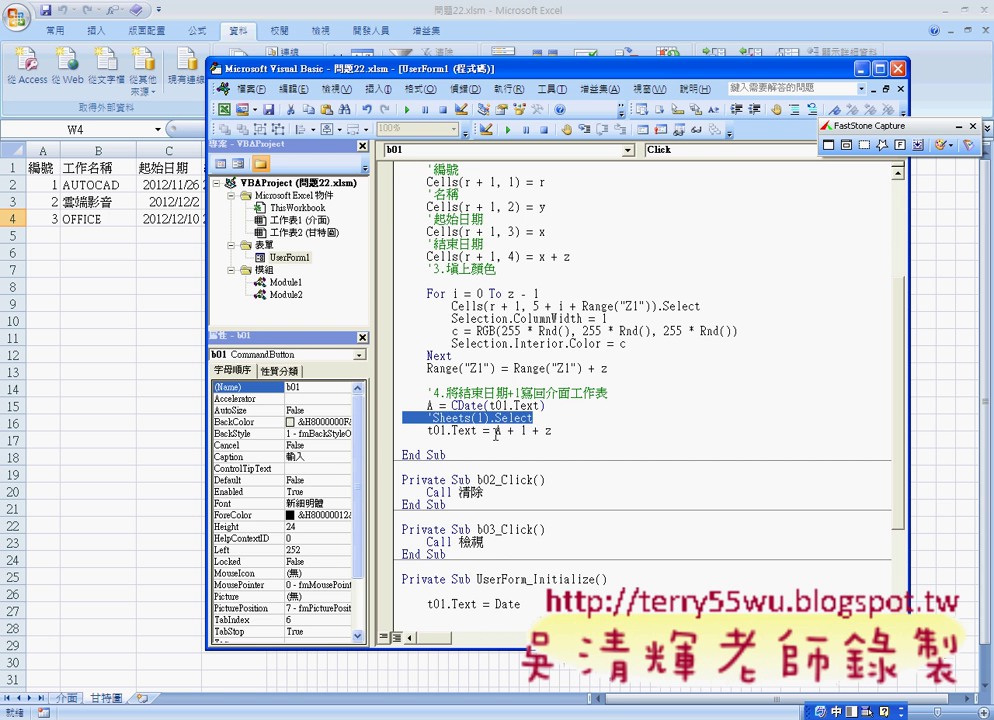
left_click_drag(496, 432, 527, 431)
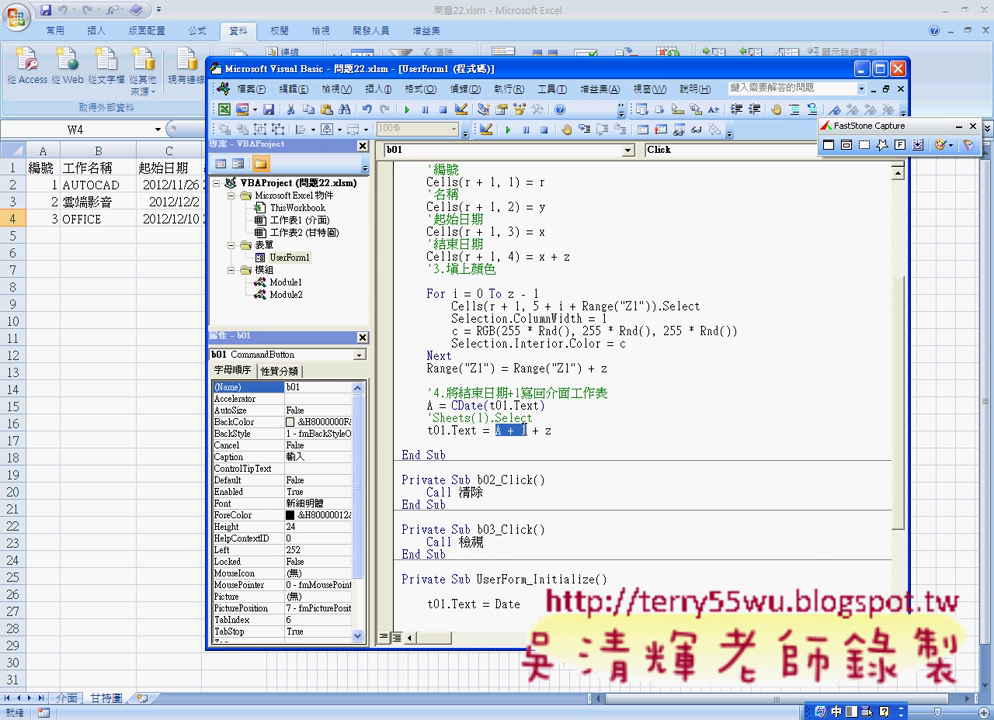
left_click_drag(527, 431, 557, 433)
left_click_drag(501, 76, 563, 88)
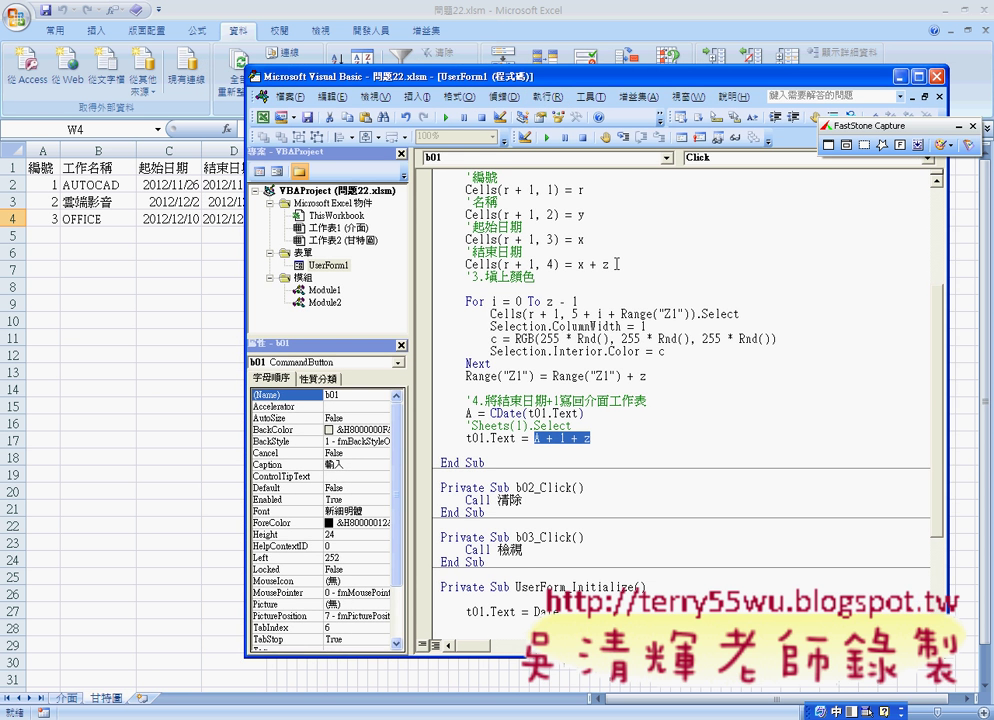
scroll(616, 263, "up", 1)
scroll(616, 263, "up", 1)
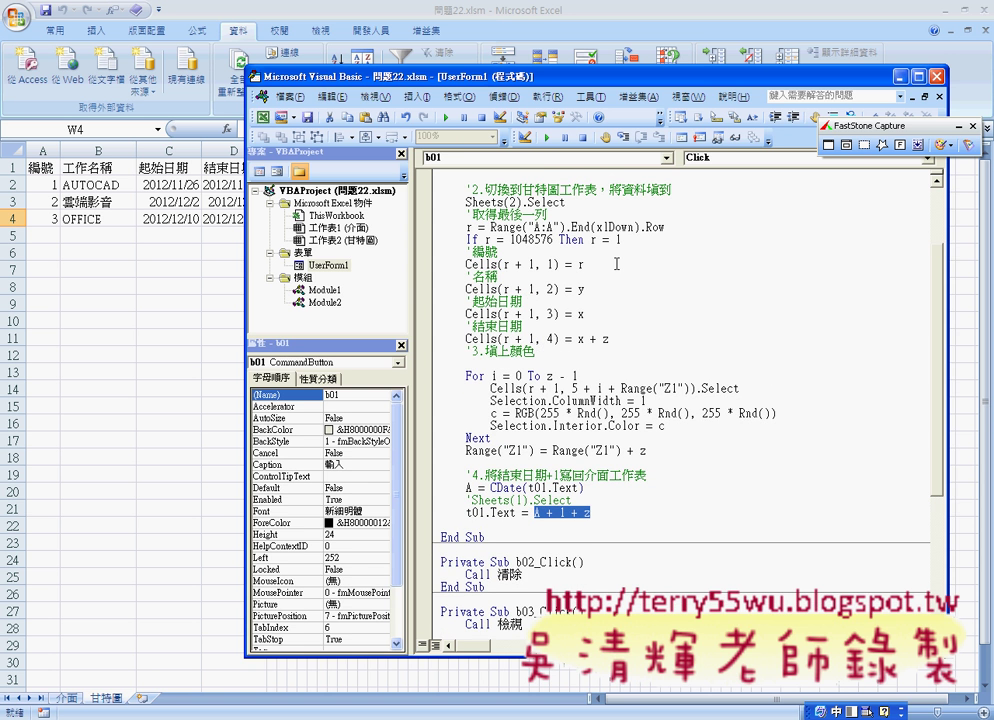
left_click_drag(537, 351, 578, 340)
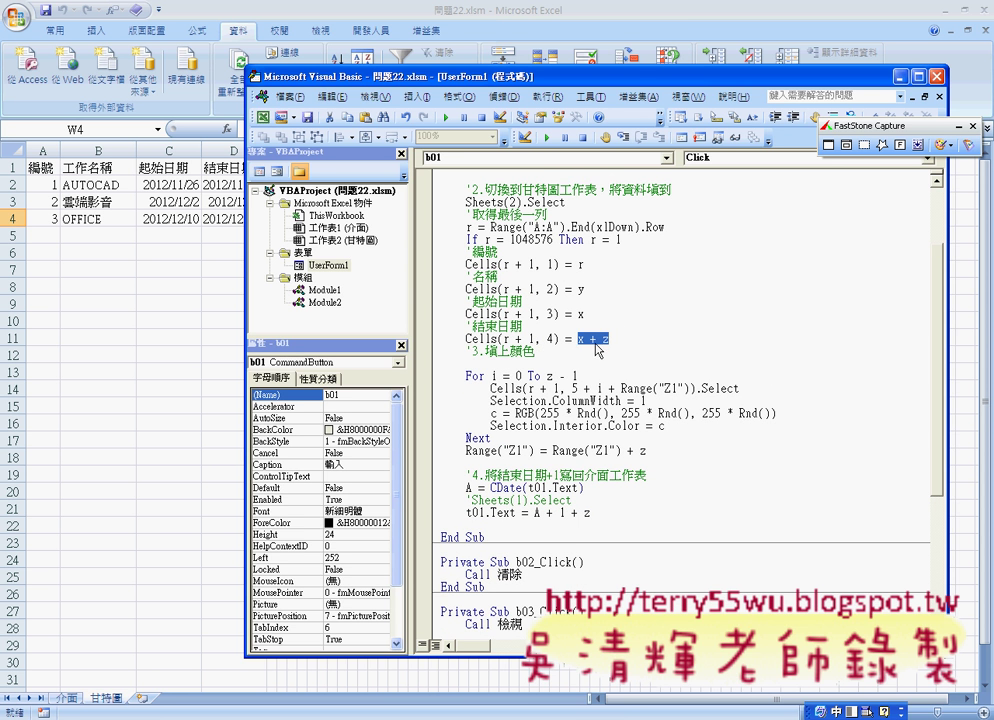
double_click(580, 340)
- Wrap t01.Text in CDate( ) on b01_Click's x line, making it x = CDate(t01.Text)
scroll(638, 335, "up", 2)
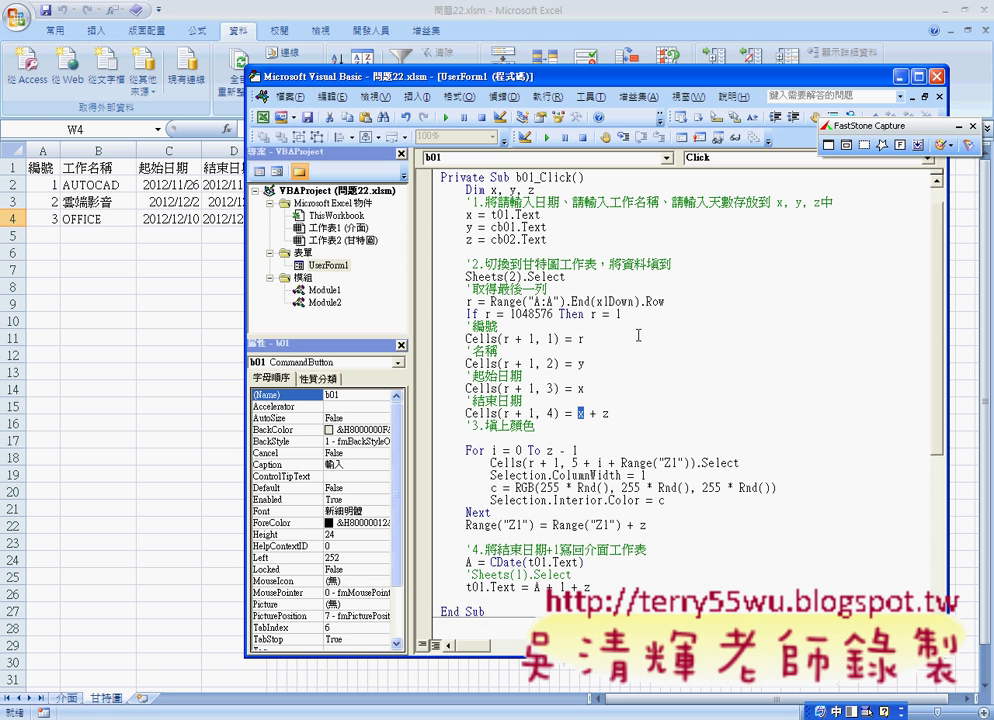
left_click(596, 216)
type("ㄅ")
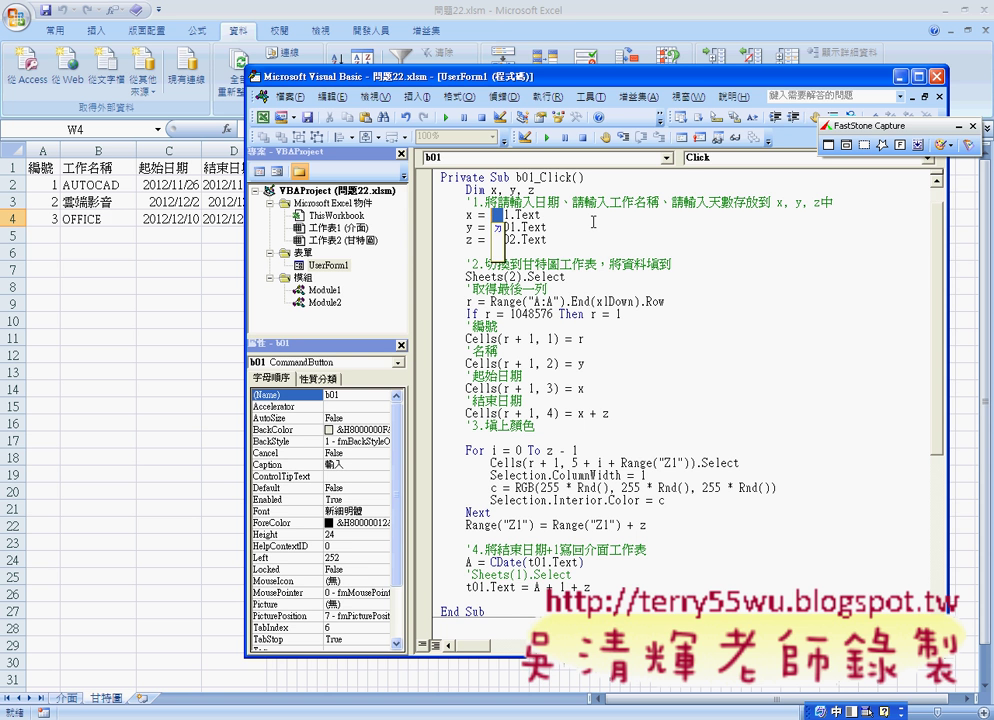
key("Escape")
type("cdate")
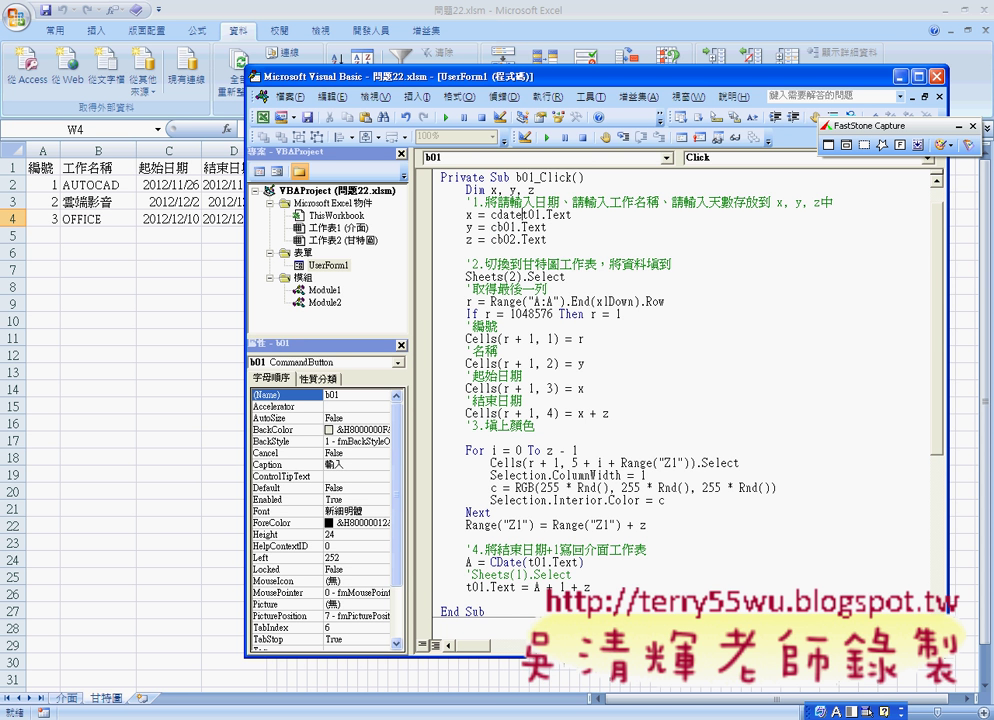
type("(")
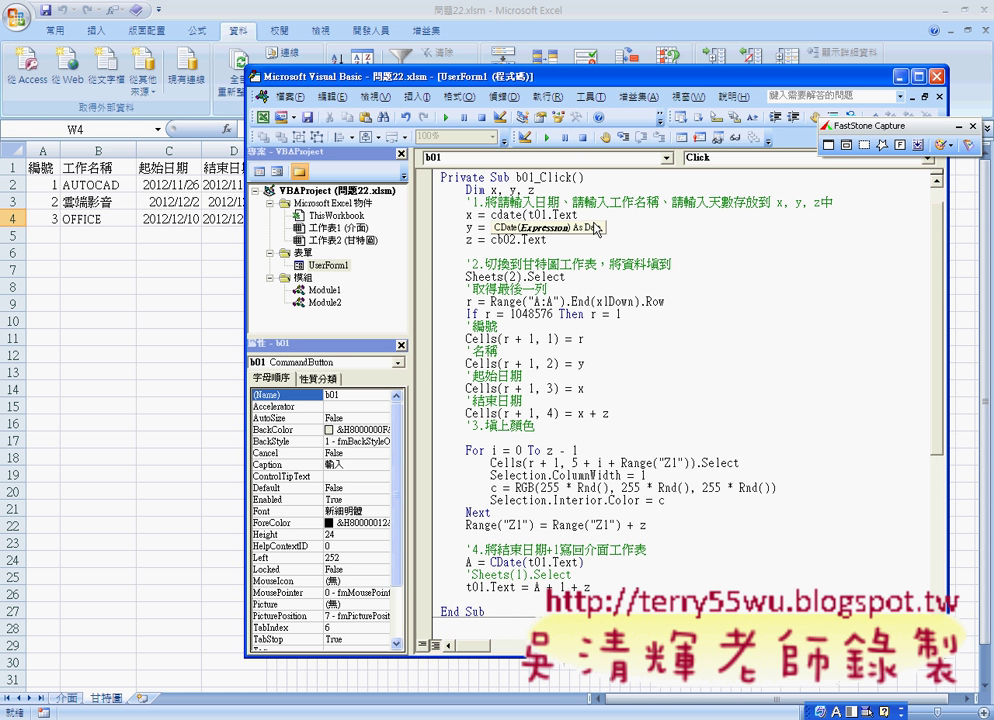
left_click(593, 221)
type(")")
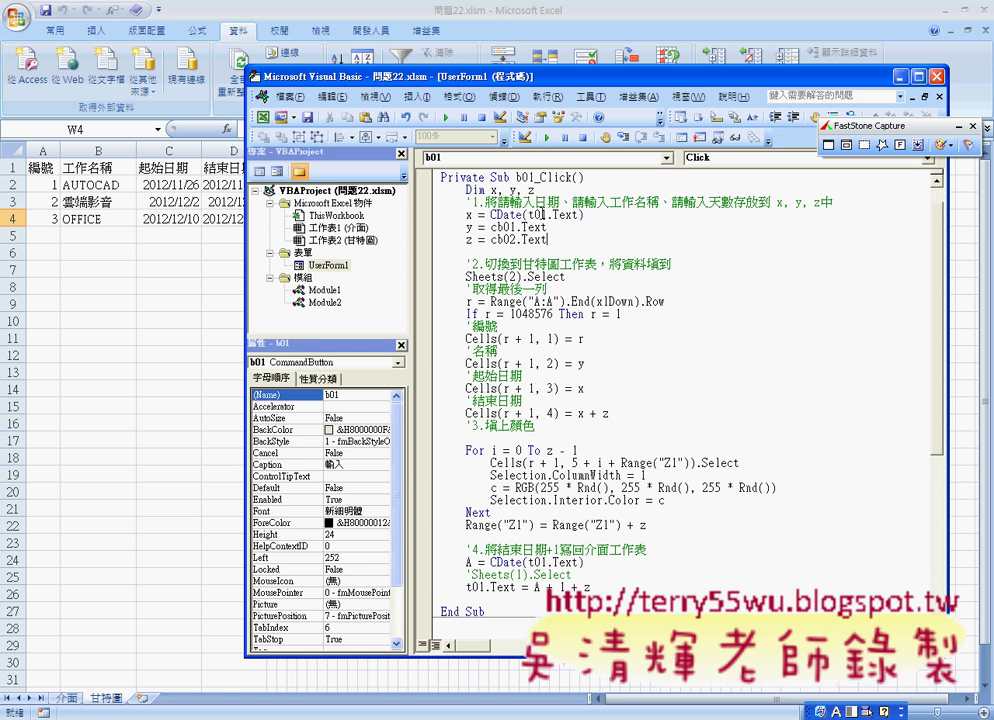
left_click(460, 213)
left_click_drag(464, 214, 583, 214)
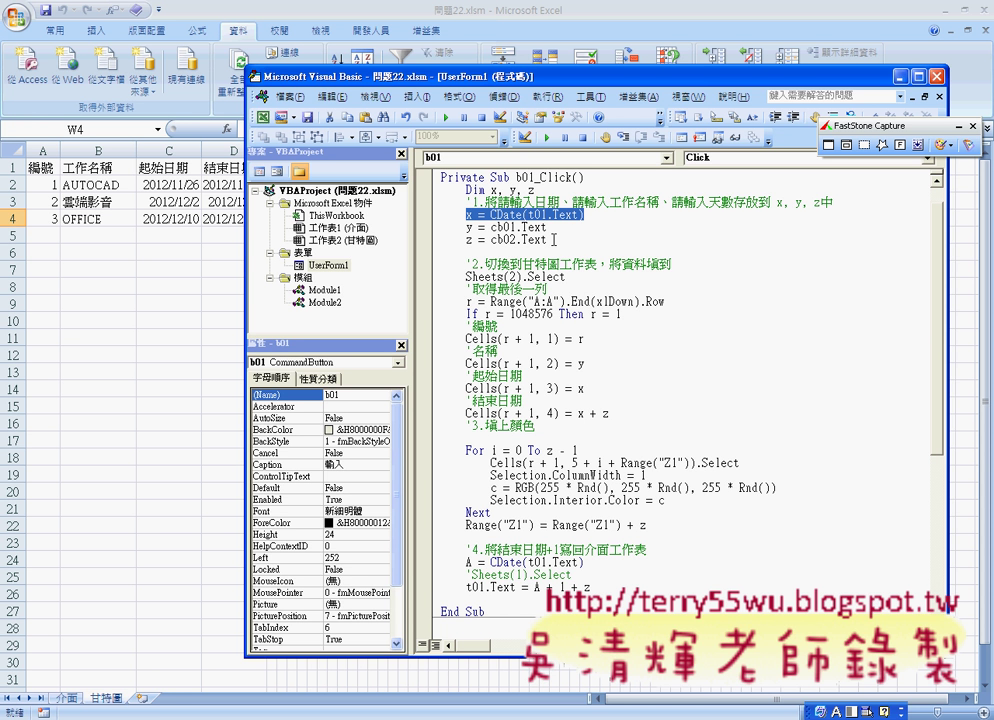
mouse_move(547, 239)
left_mouse_down()
mouse_move(509, 239)
mouse_move(443, 214)
left_mouse_up()
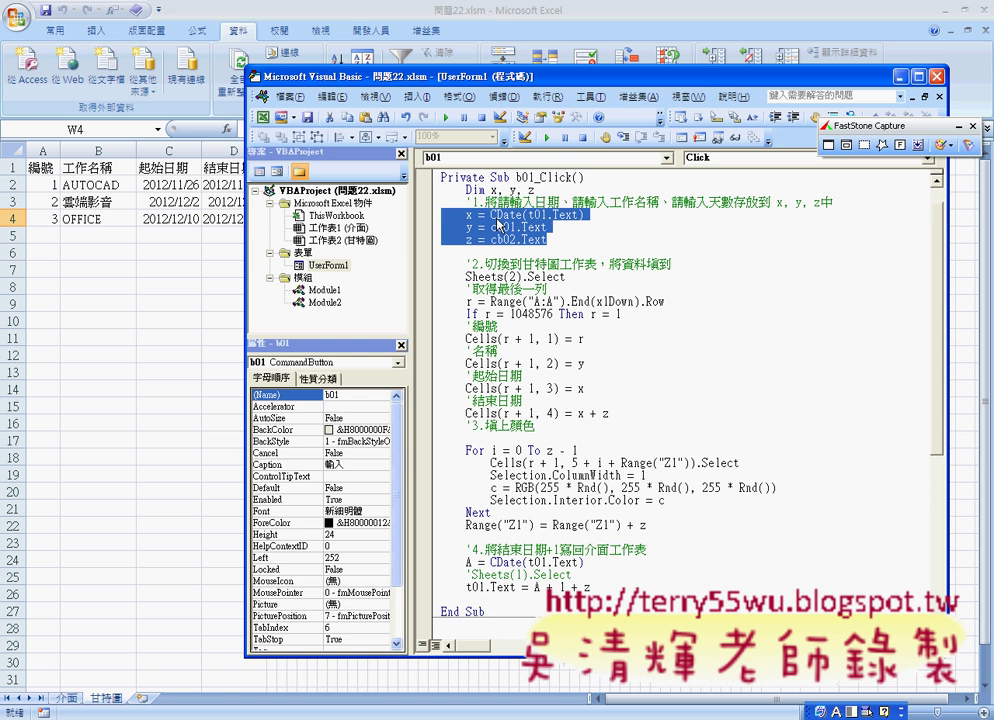
scroll(522, 277, "down", 1)
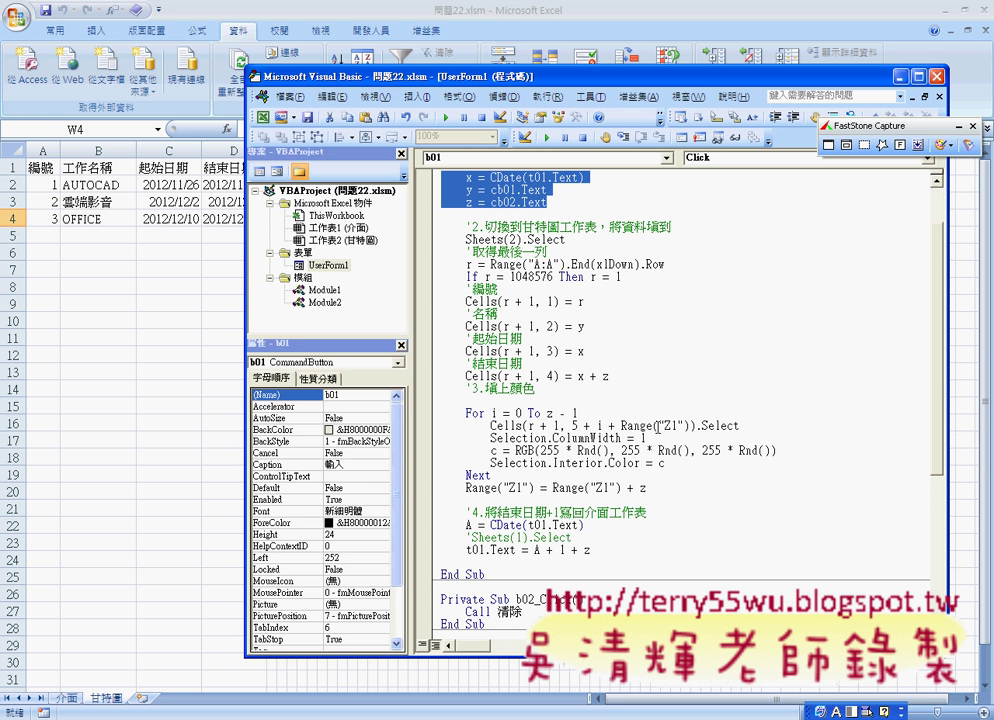
left_click_drag(590, 549, 441, 524)
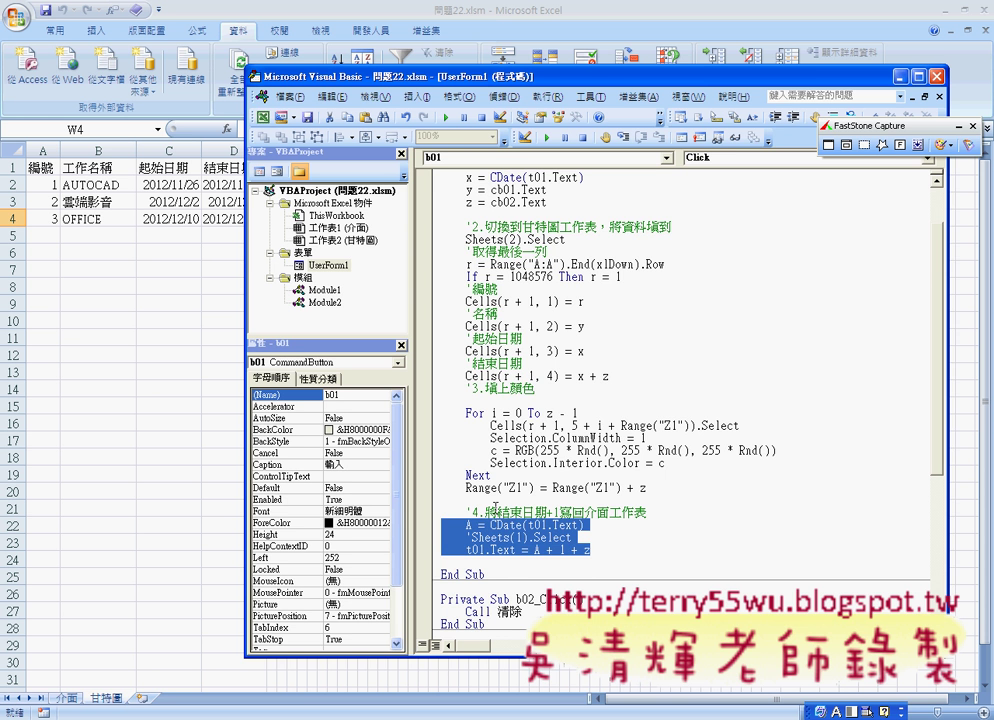
scroll(570, 390, "up", 2)
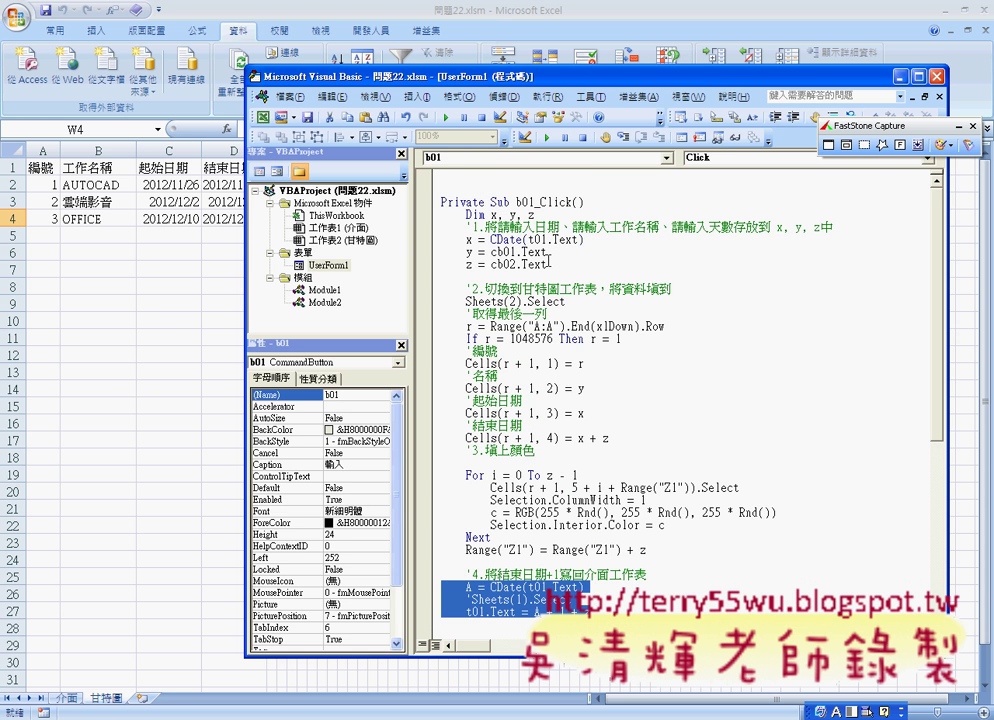
scroll(549, 247, "down", 1)
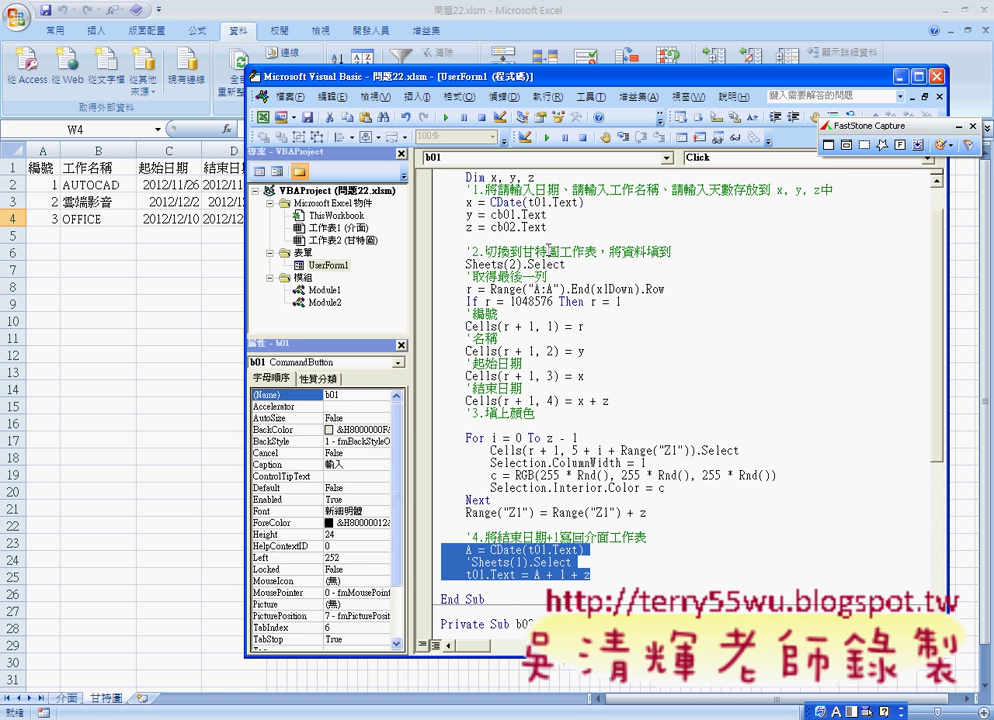